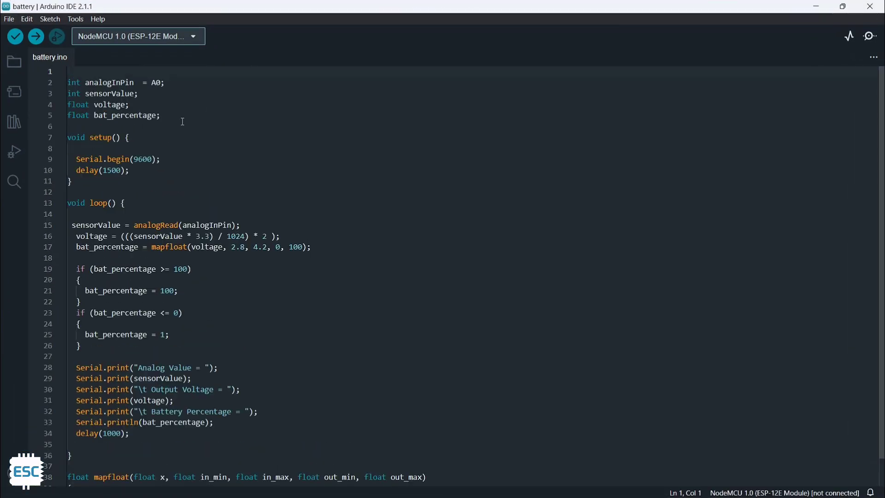
- Highlight the voltage and percentage declarations, the voltage calculation and the percentage mapping range in the sketch
drag(166, 116, 95, 105)
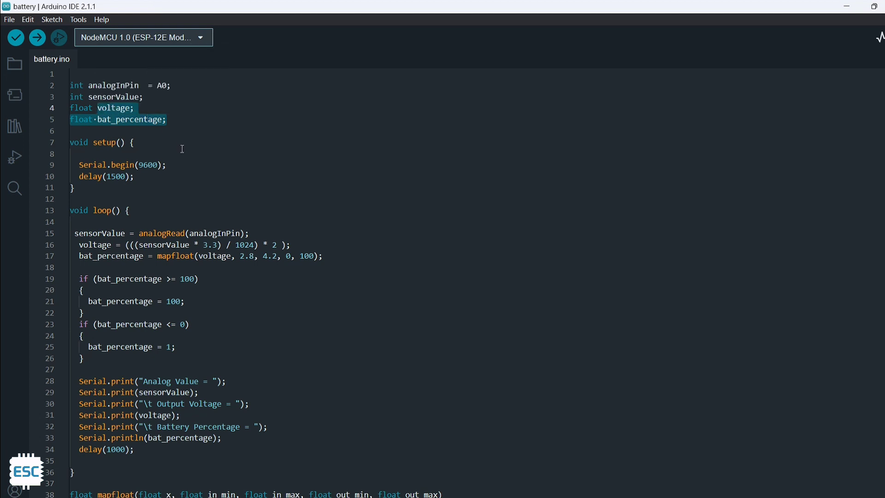
scroll(364, 205, down, 1)
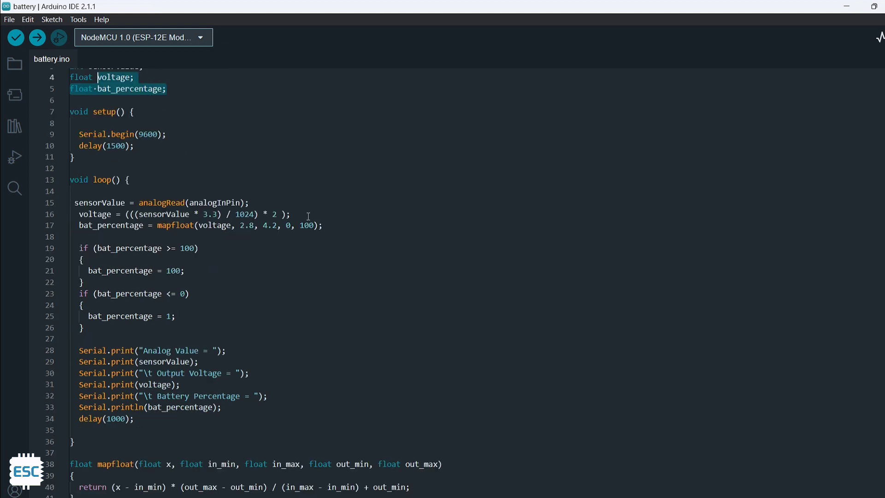
drag(309, 217, 79, 214)
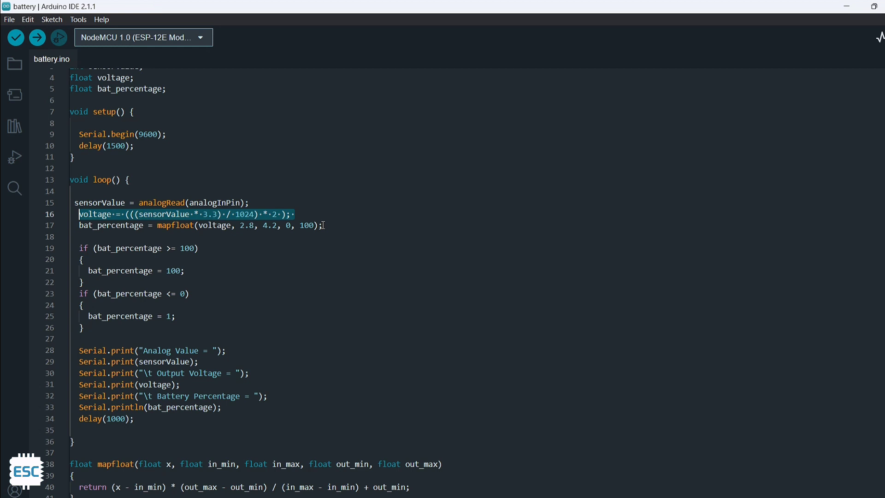
drag(323, 226, 231, 227)
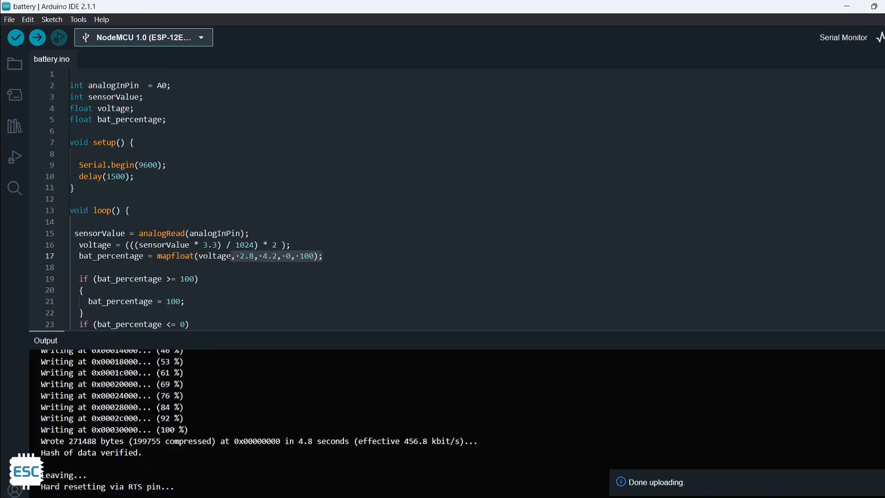
- Open the Serial Monitor to watch the analog value, voltage and battery percentage readings
click(879, 38)
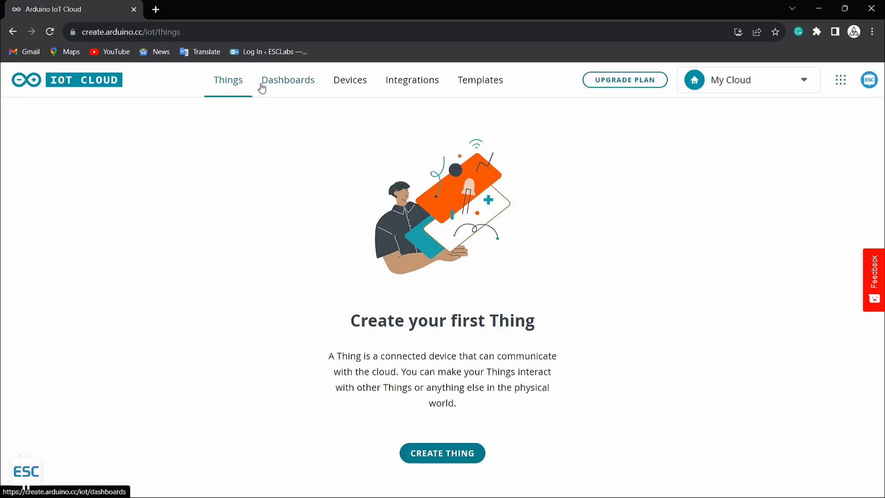
- Create a new thing and add a Floating Point Number cloud variable named voltage
click(440, 452)
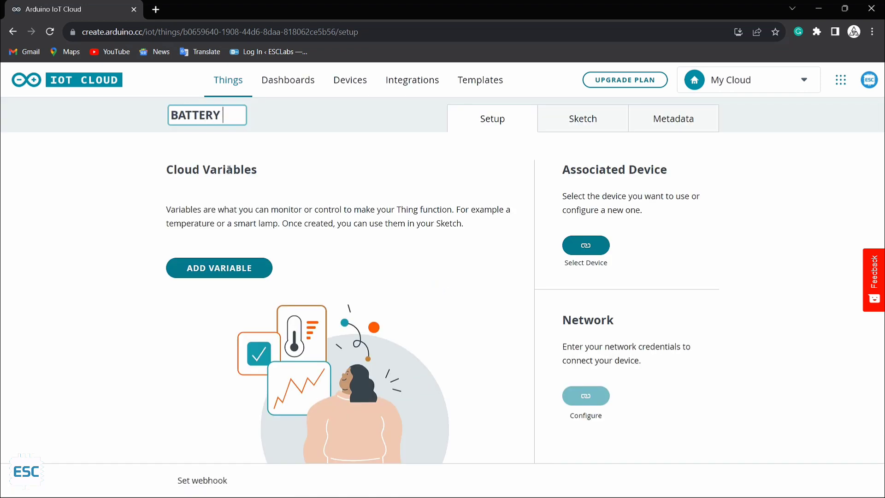
click(235, 276)
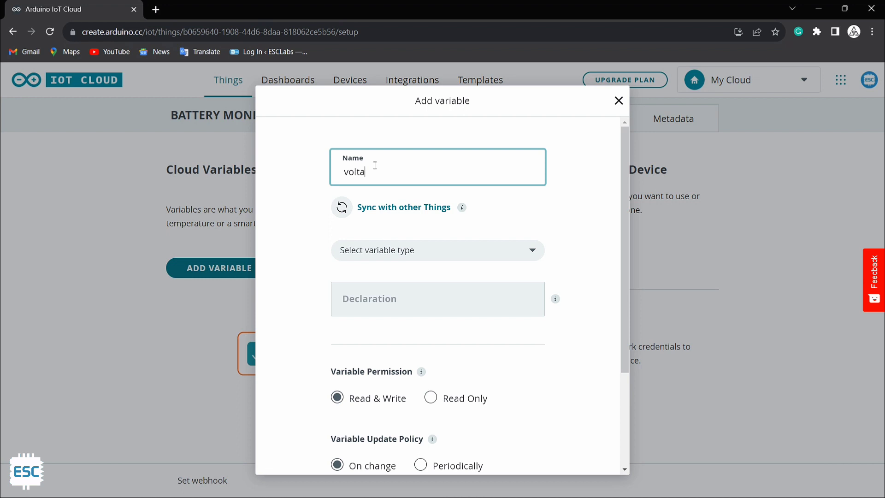
scroll(417, 262, down, 1)
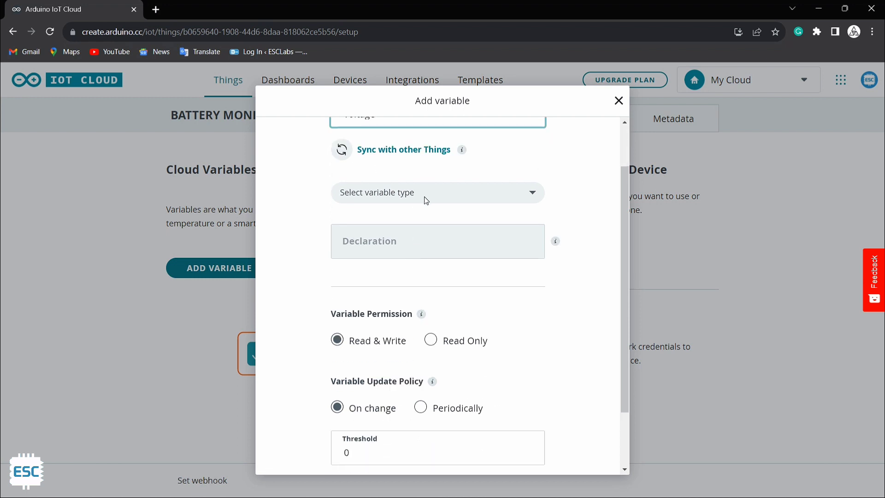
click(423, 197)
click(406, 350)
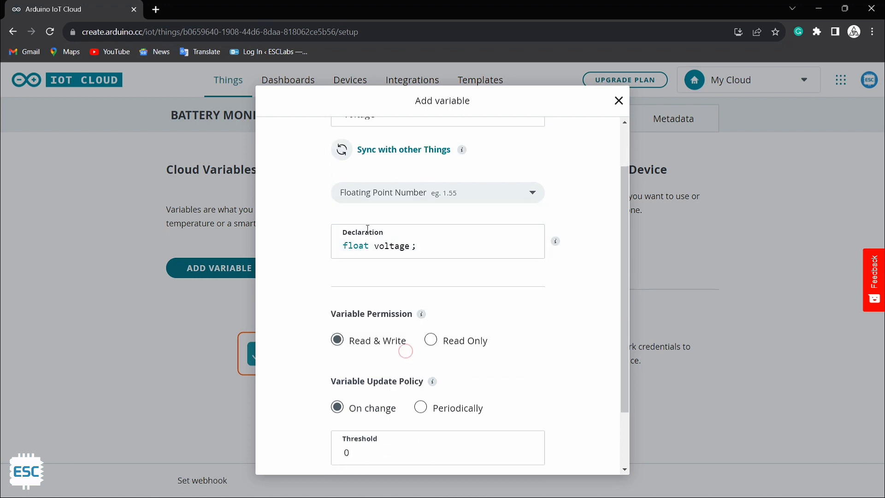
scroll(439, 201, down, 2)
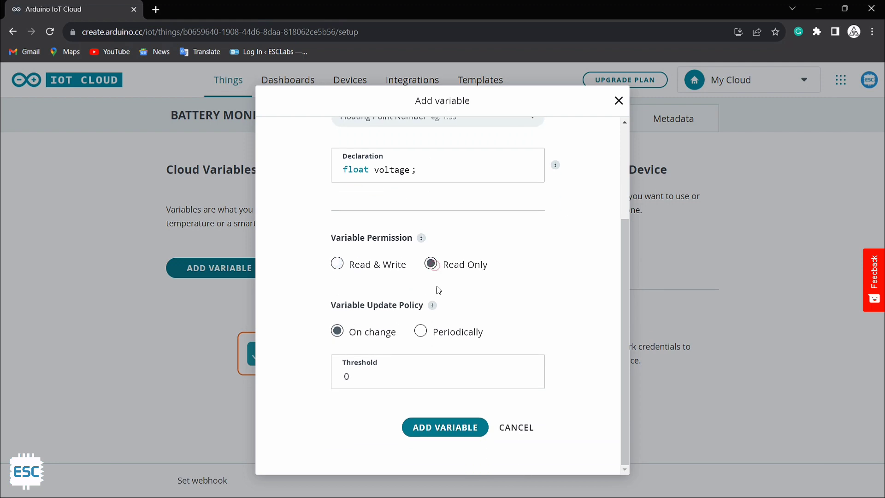
click(454, 430)
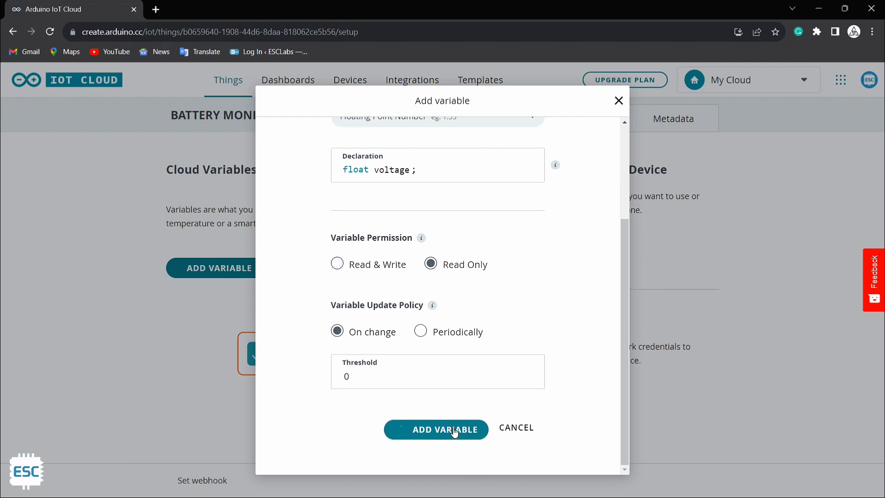
- Add a second read-only Floating Point Number variable named percentage
click(463, 168)
text(percentage)
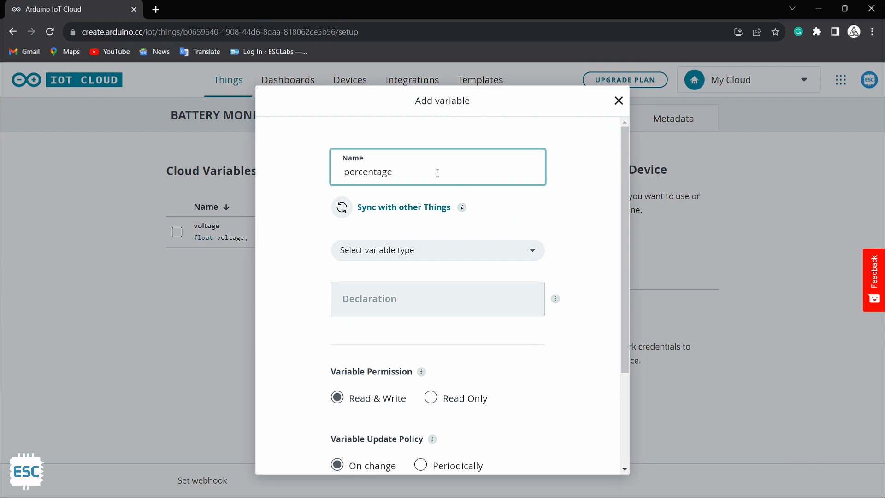
click(431, 246)
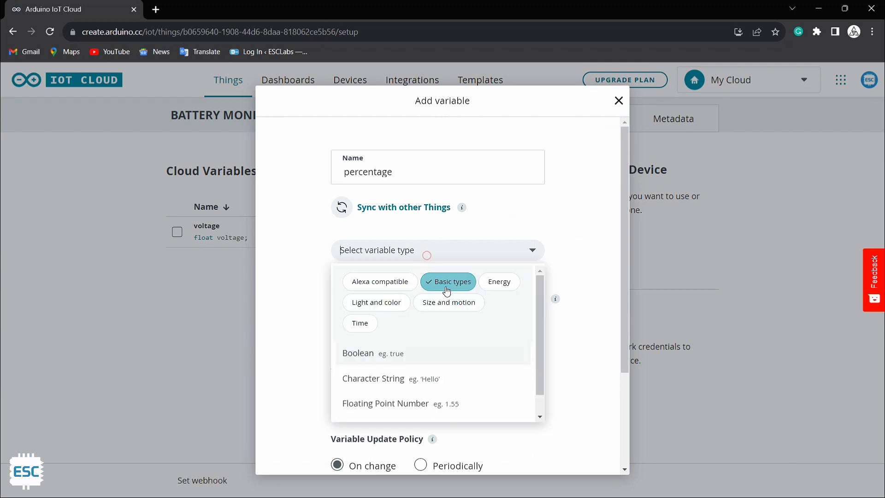
click(431, 406)
click(444, 407)
scroll(445, 401, down, 2)
click(444, 427)
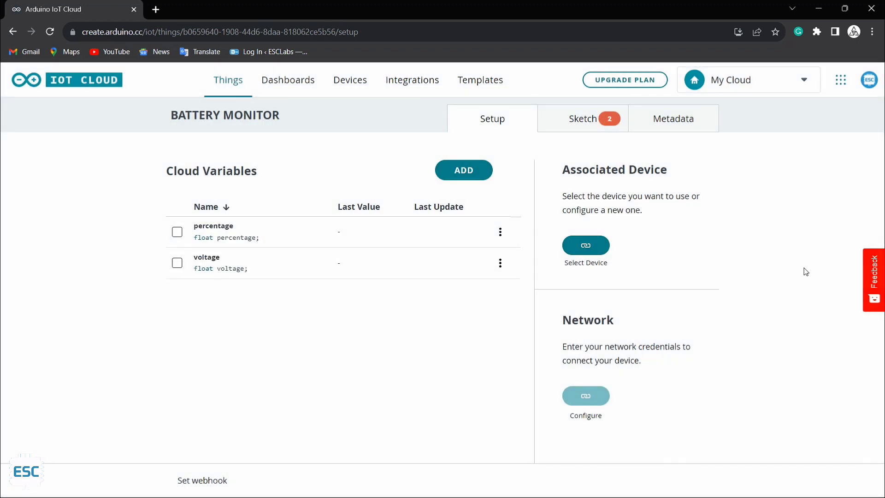
- Start a new third-party ESP8266 device for the thing using the NodeMCU 1.0 board
click(601, 246)
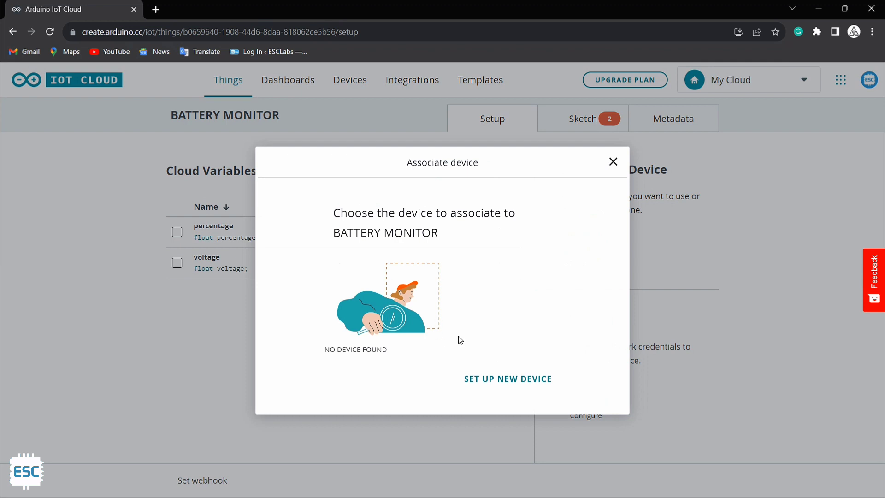
click(517, 379)
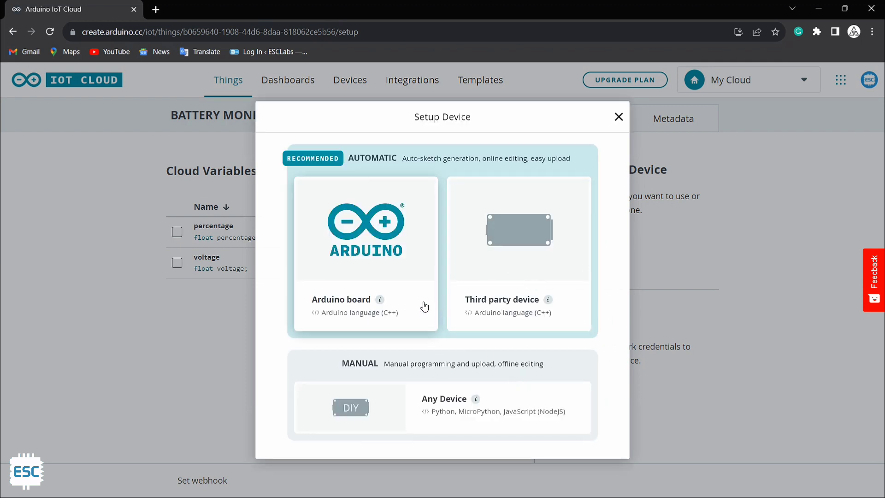
click(569, 307)
click(371, 319)
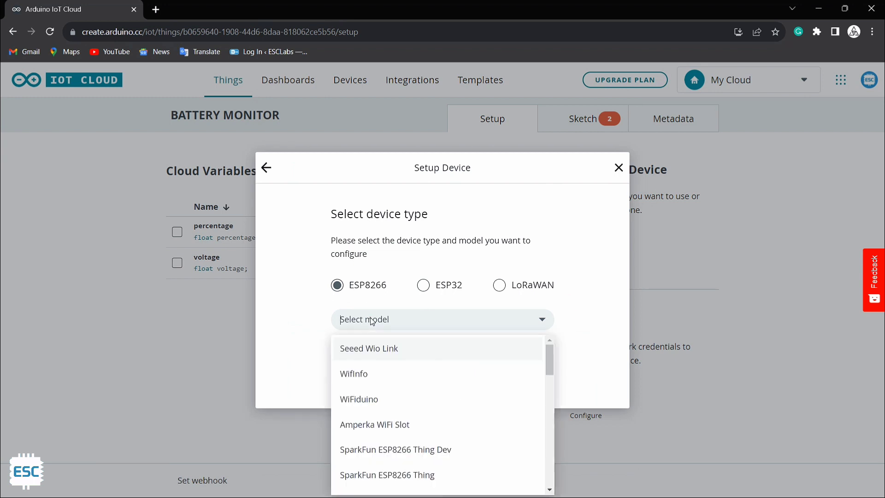
text(node)
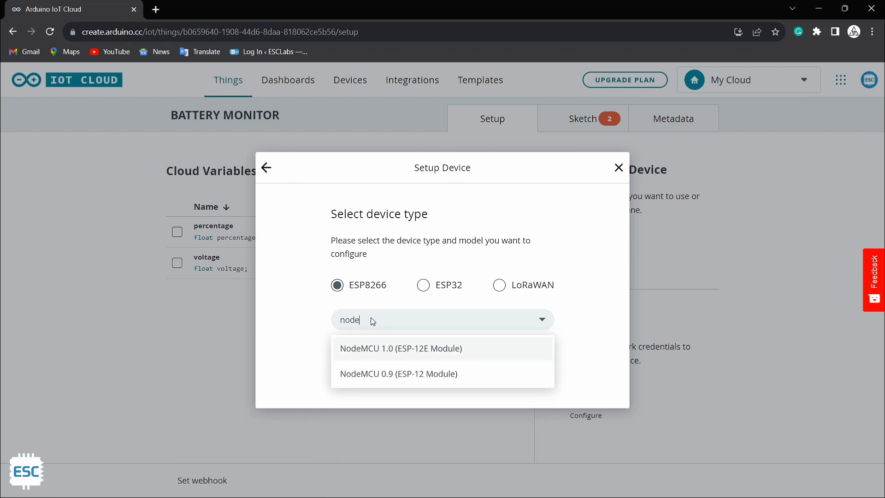
click(400, 351)
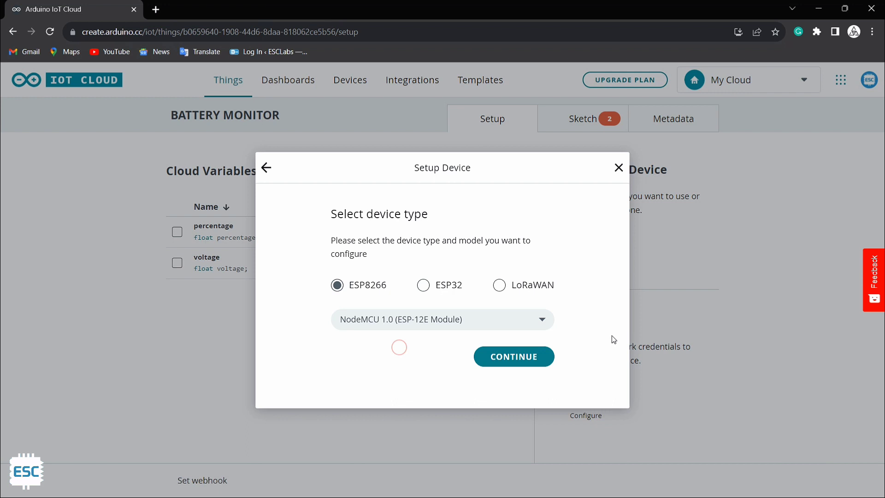
click(548, 360)
text(batterymonitor)
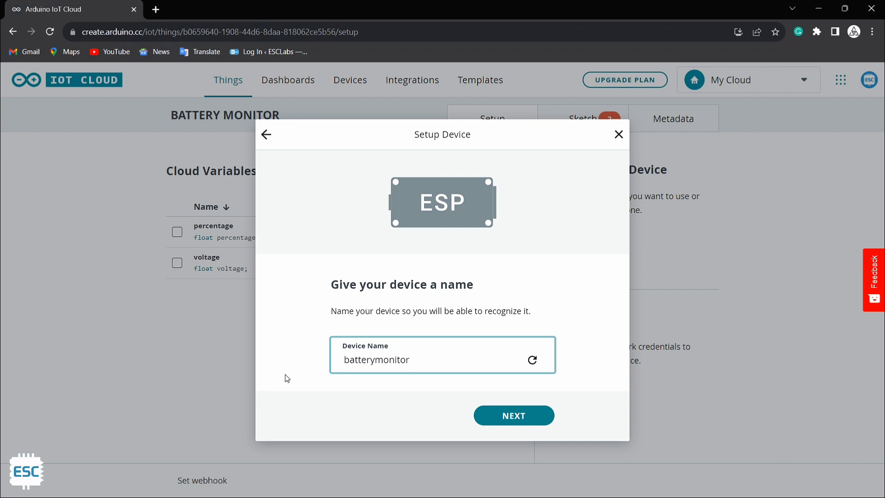
- Name the device batterymonitor, copy its secret key and finish the setup
click(539, 417)
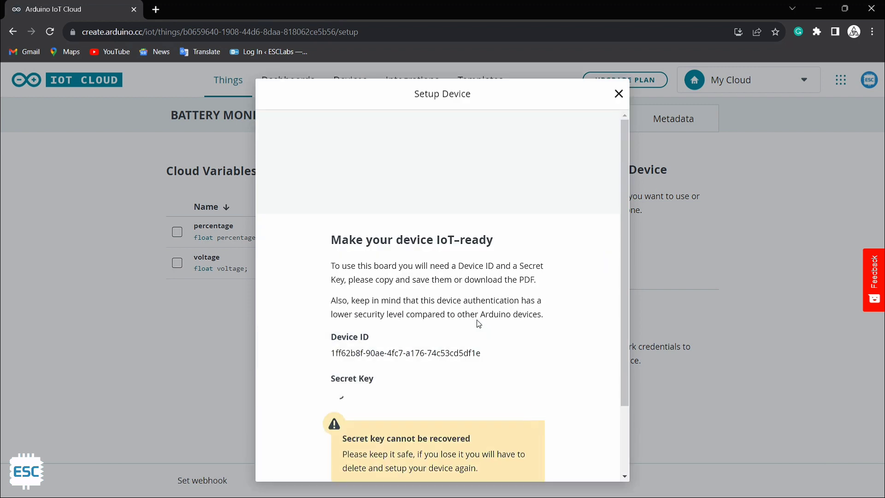
scroll(474, 313, down, 2)
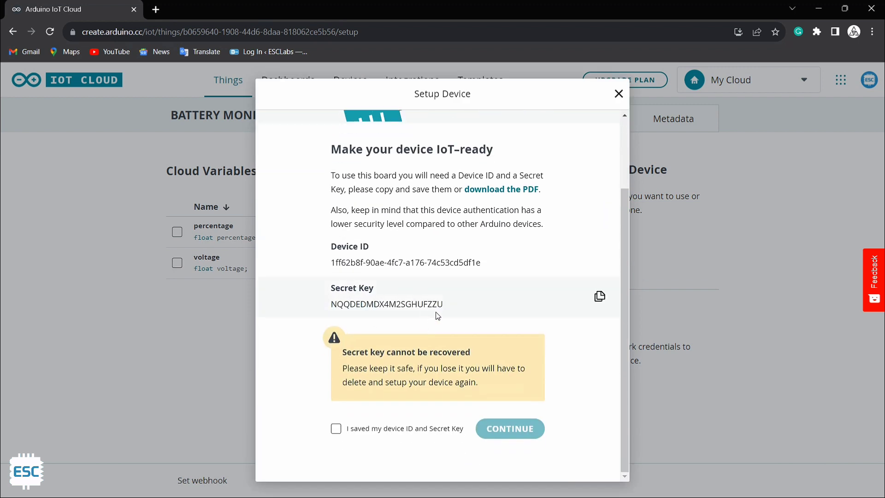
click(598, 295)
click(366, 429)
click(516, 429)
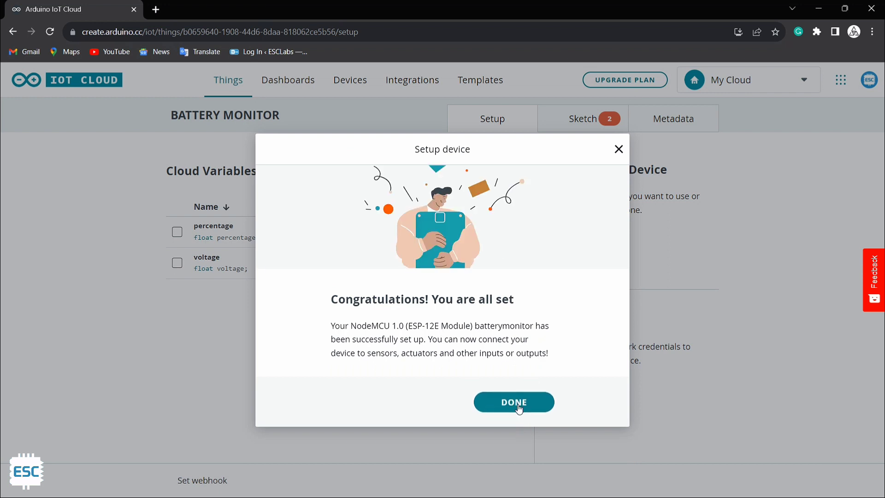
click(519, 408)
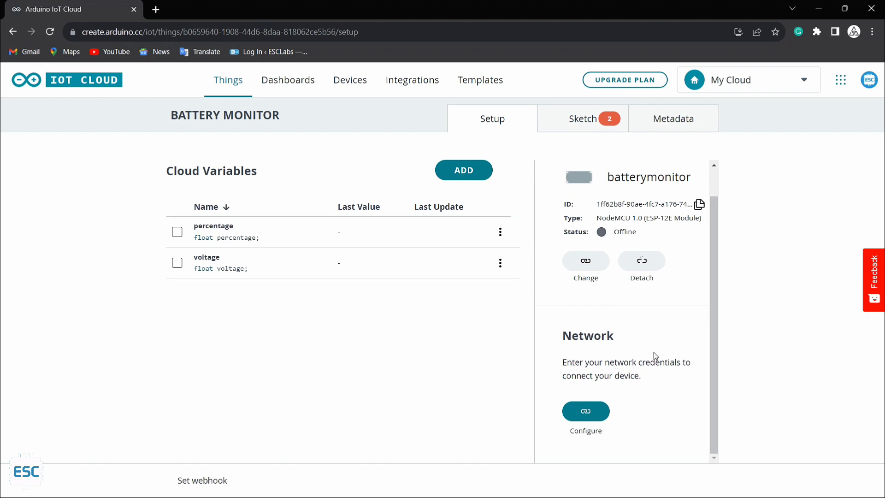
- Save the network credentials: Wi-Fi name, password and the pasted device secret key
click(585, 412)
click(443, 244)
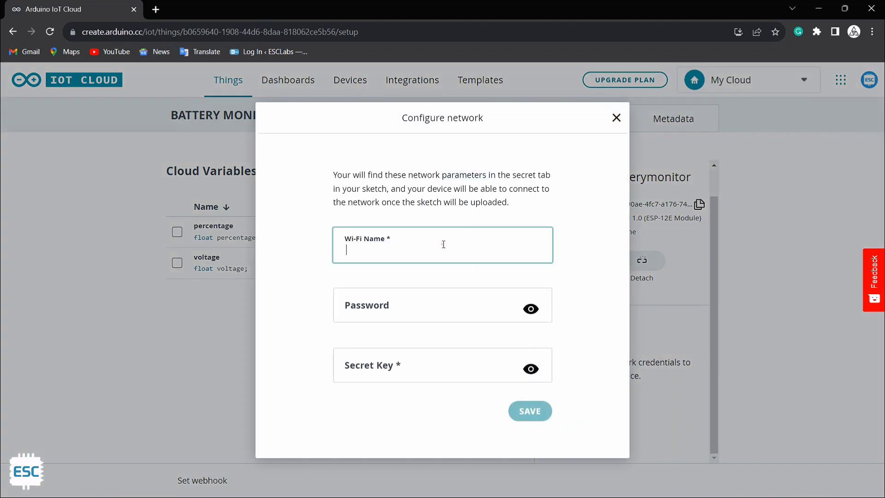
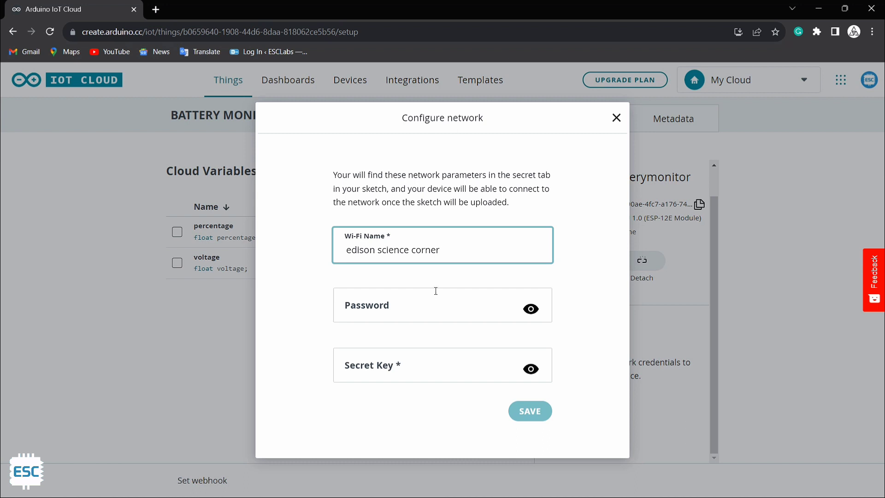
click(433, 290)
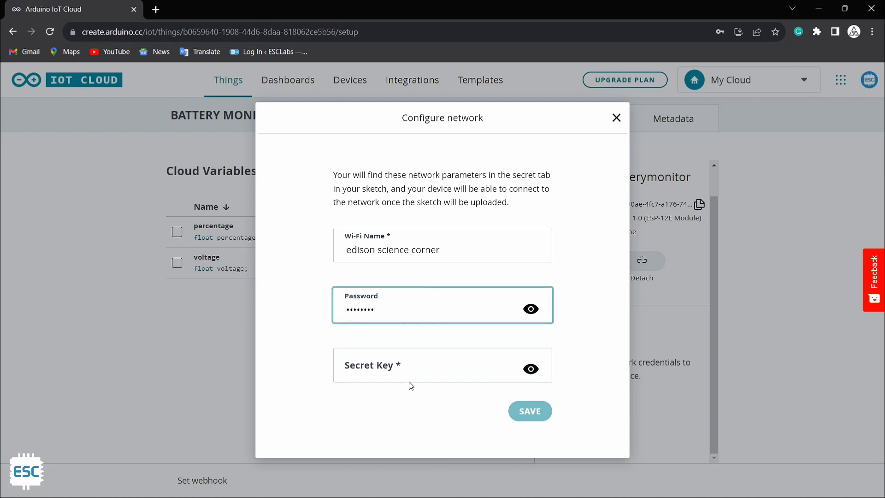
click(409, 367)
key(ctrl+v)
click(530, 412)
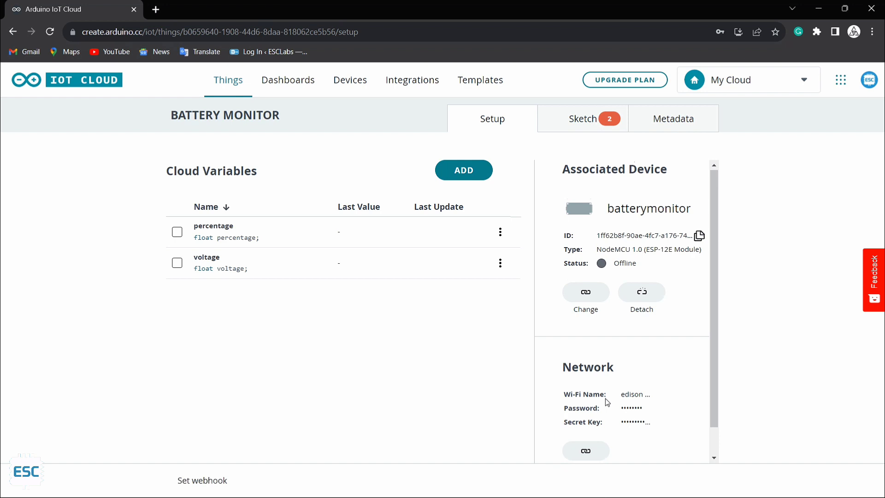
scroll(643, 422, down, 1)
- Create a new empty dashboard titled BATTERY MONITOR
click(294, 81)
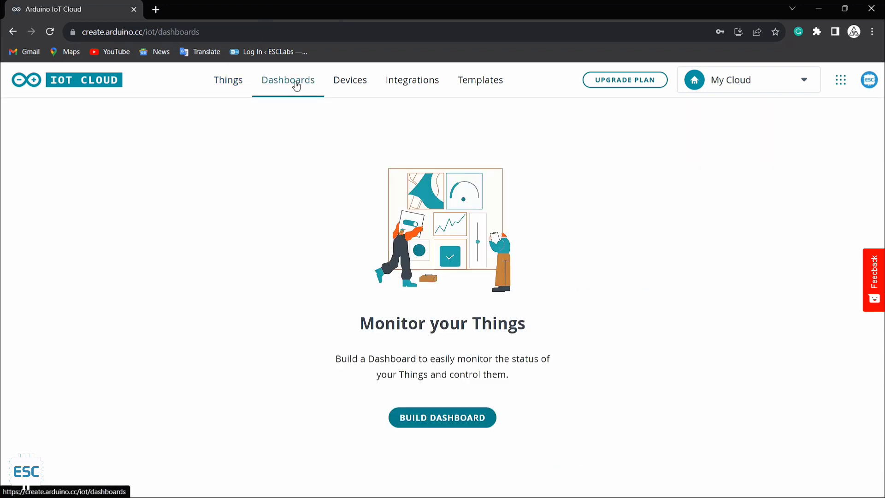
click(447, 418)
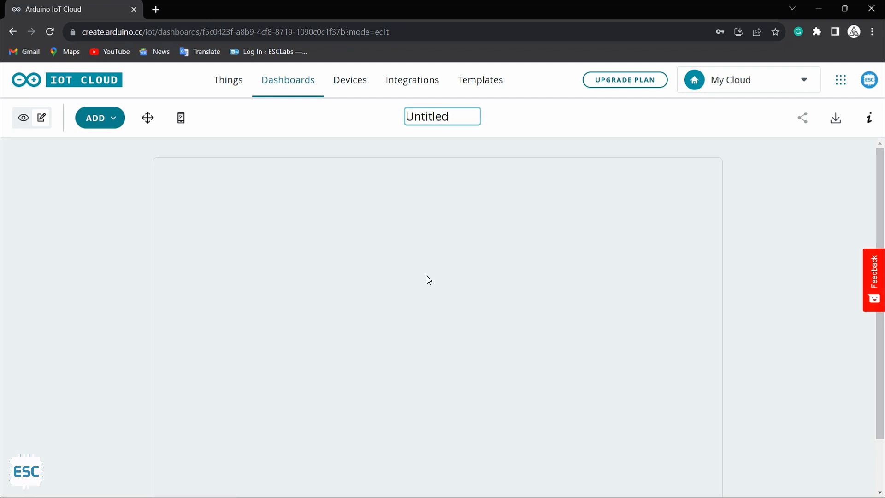
key(ctrl+a)
text(BATTERY MONITOR)
key(Return)
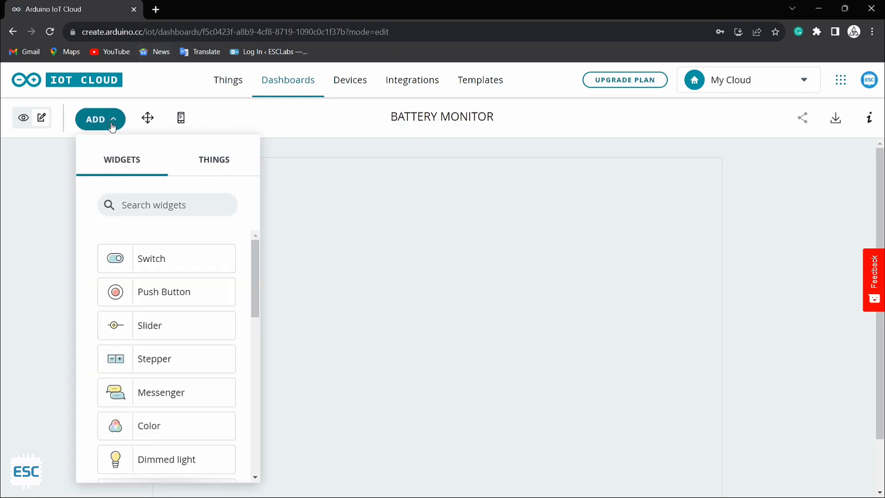
scroll(152, 297, down, 3)
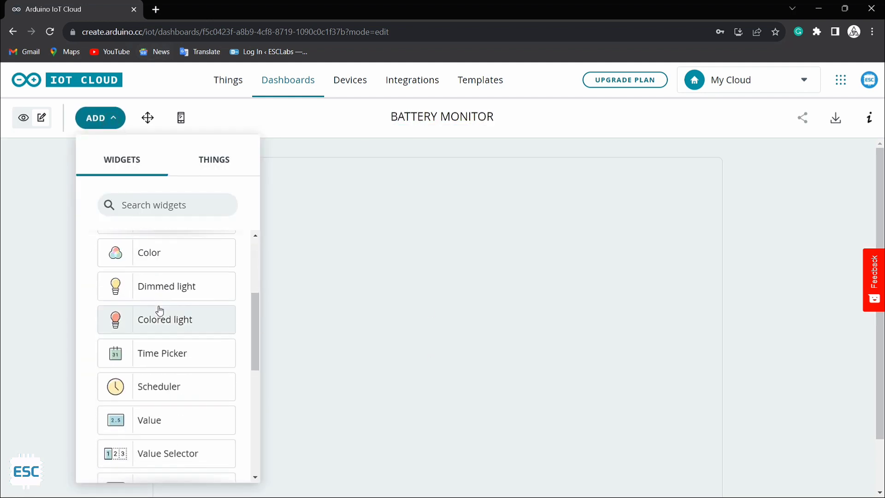
- Add a Value widget named VOLTAGE linked to the voltage variable
click(153, 428)
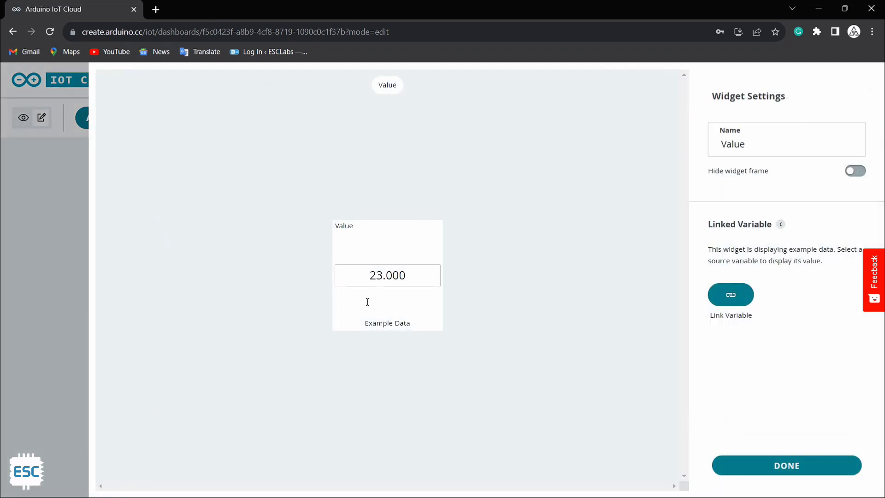
text(VOLTAGE)
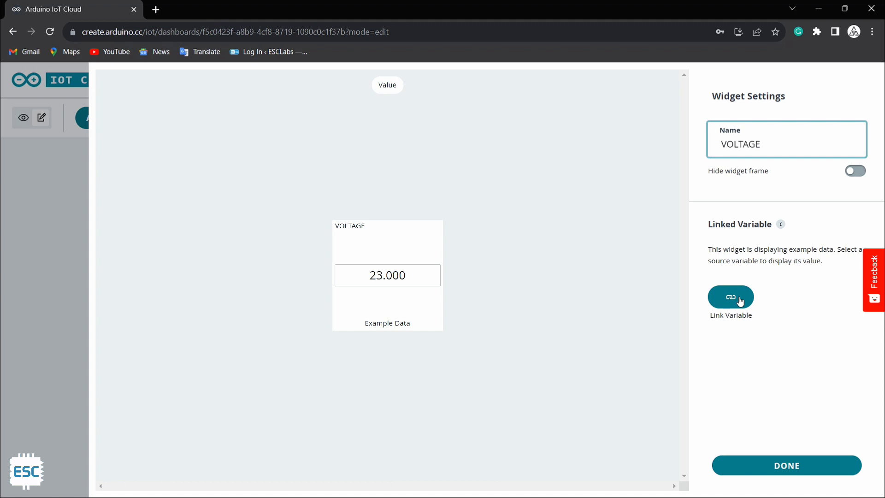
click(744, 299)
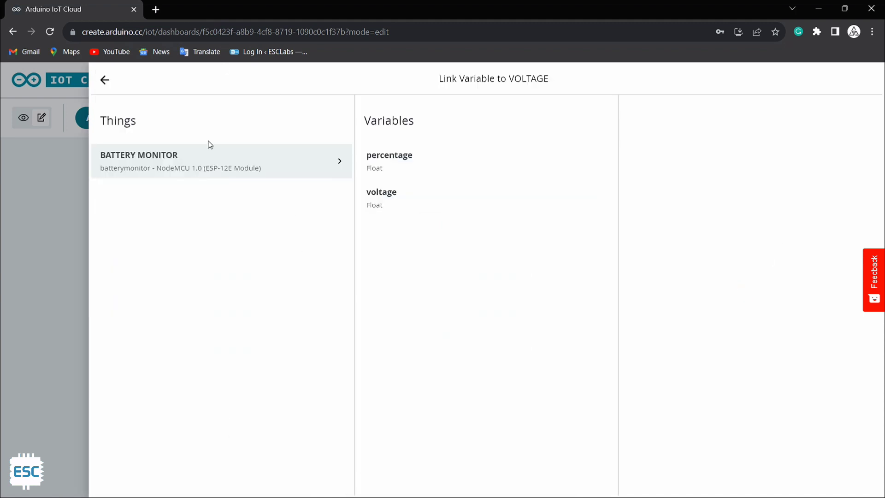
click(389, 199)
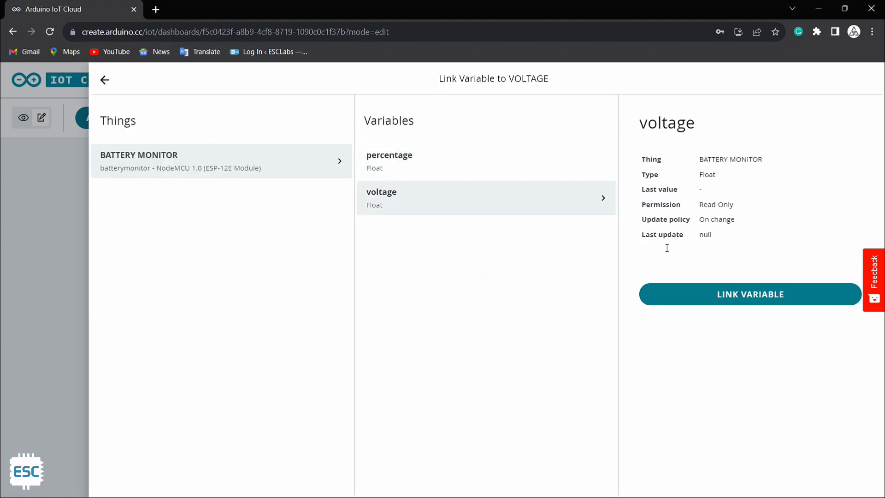
click(718, 296)
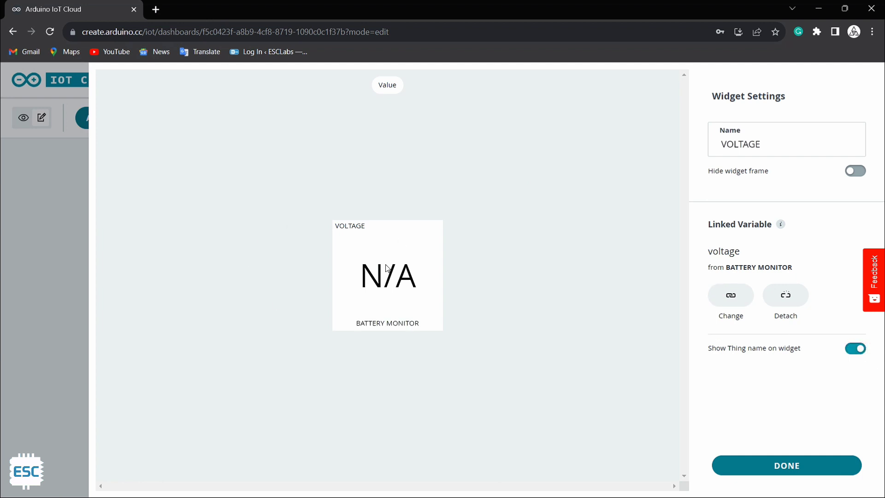
click(737, 467)
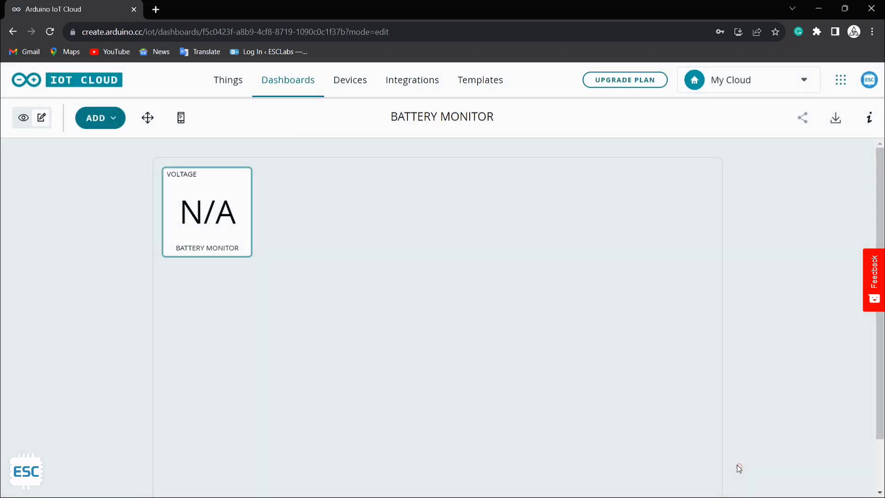
- Add a Percentage widget linked to percentage, with battery icon and threshold below 50
click(100, 118)
scroll(177, 320, down, 5)
scroll(178, 324, down, 3)
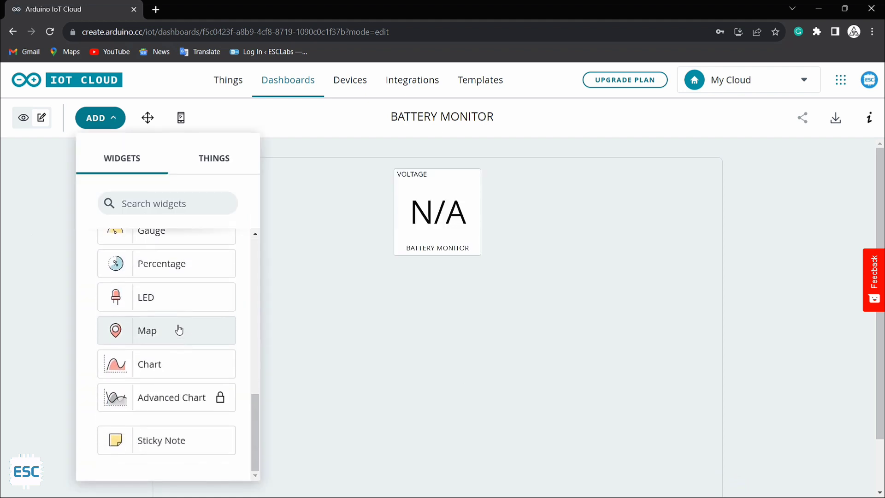
click(177, 273)
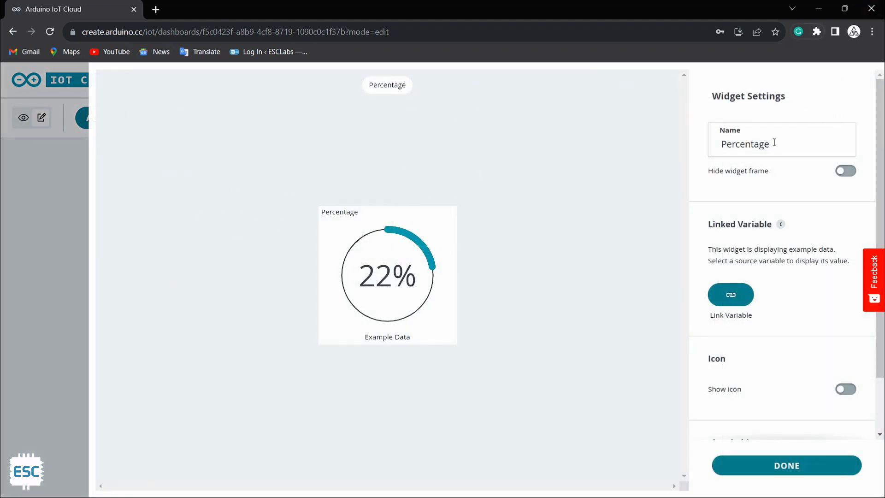
click(730, 295)
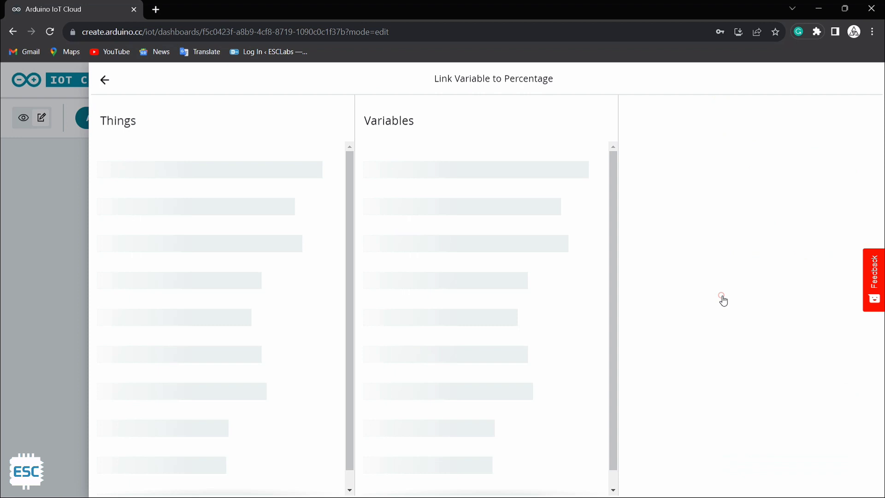
click(423, 175)
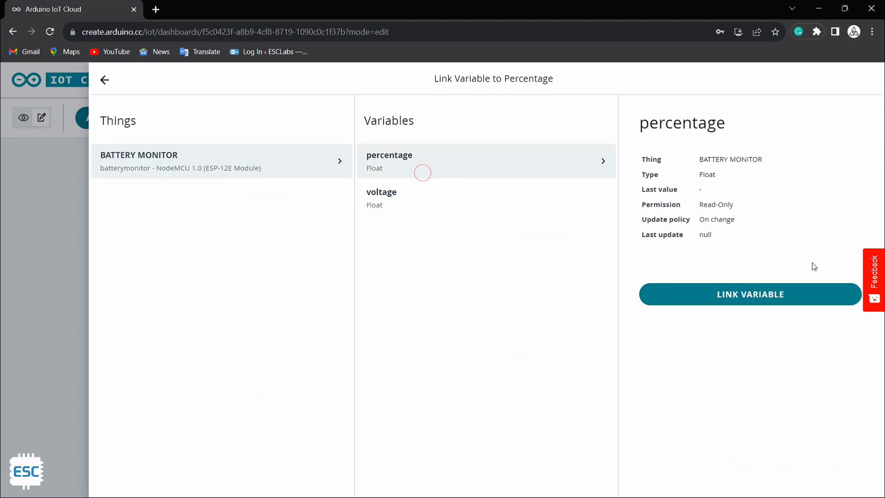
click(796, 295)
scroll(717, 350, down, 2)
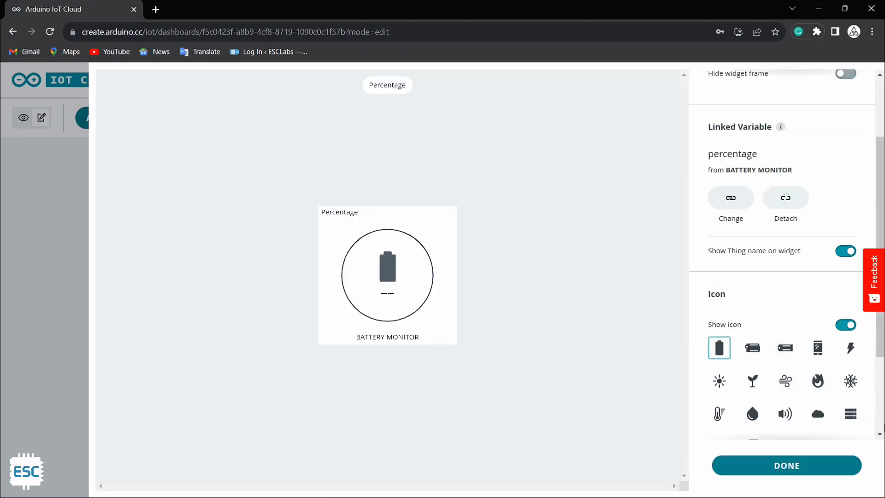
scroll(789, 408, down, 2)
scroll(789, 407, down, 1)
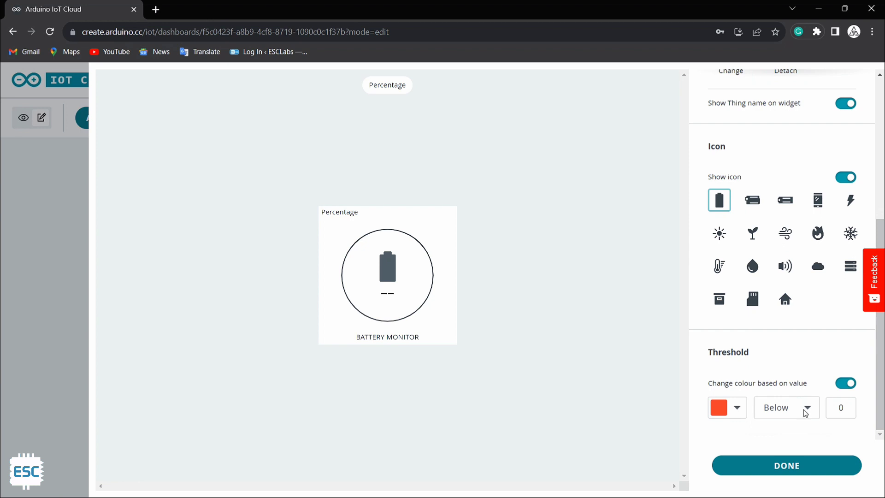
double_click(840, 407)
text(50)
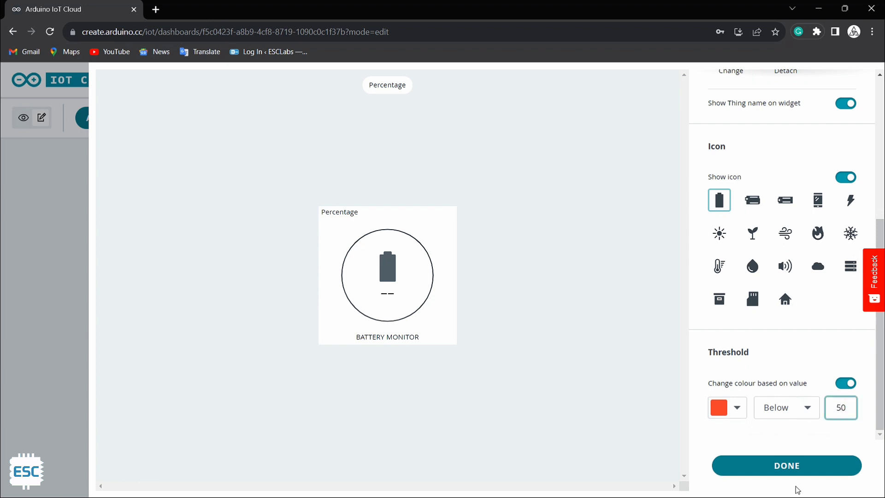
click(794, 469)
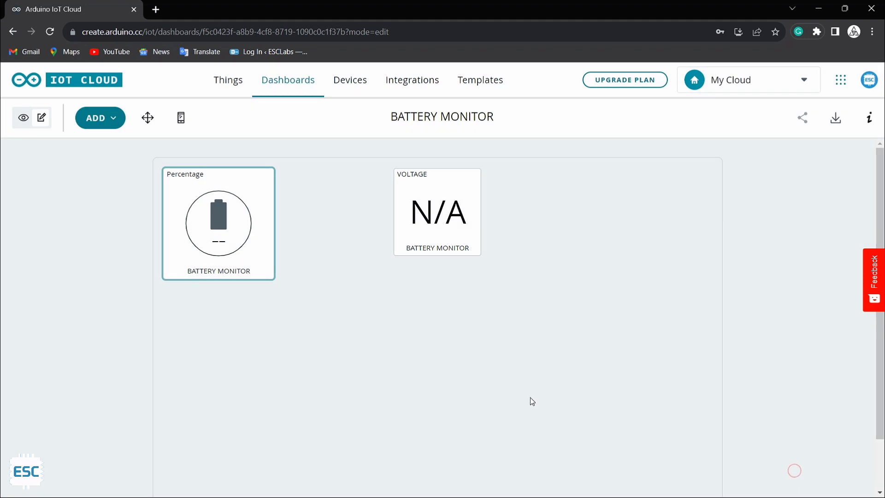
- Move the Percentage widget below a widened VOLTAGE widget, then view the BATTERY MONITOR sketch
click(243, 233)
mouse_move(505, 417)
mouse_down()
mouse_move(483, 393)
mouse_move(525, 436)
mouse_up()
mouse_move(476, 266)
mouse_down()
mouse_move(504, 251)
mouse_move(555, 253)
mouse_up()
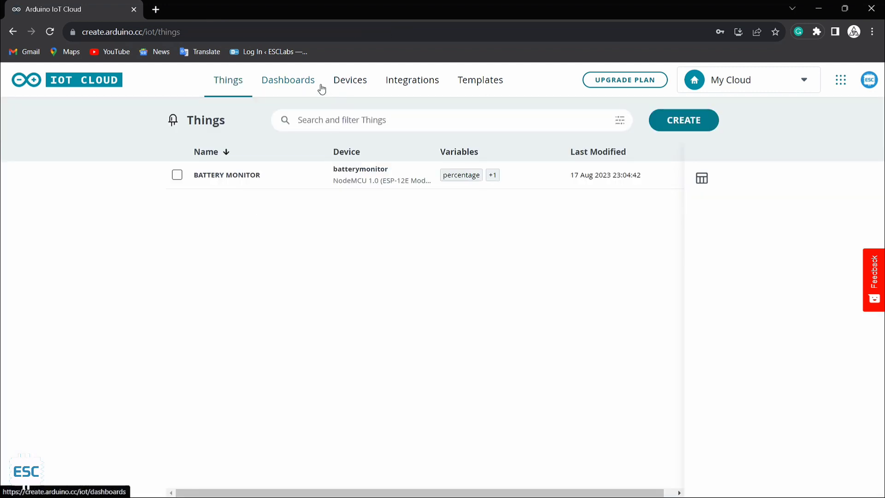
click(244, 177)
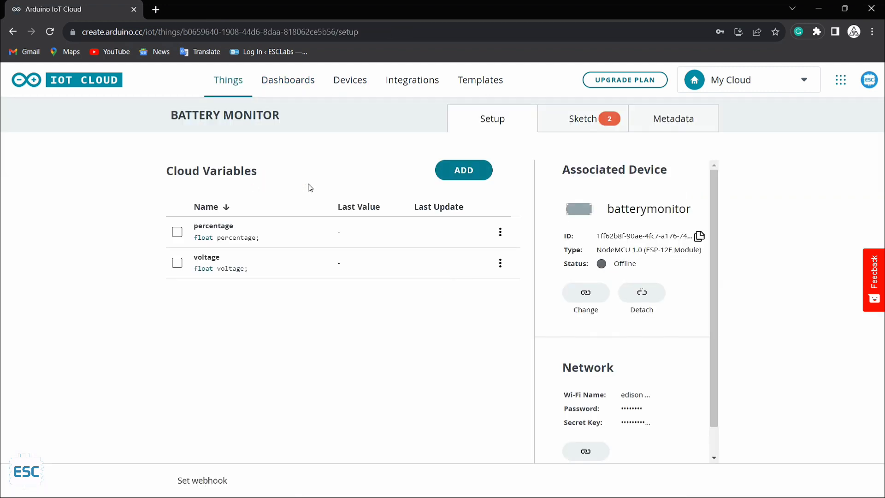
click(601, 122)
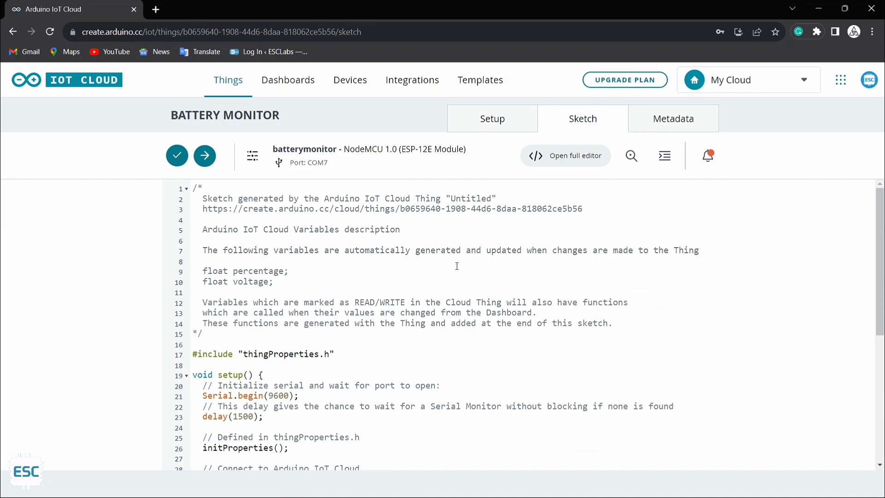
scroll(379, 292, down, 1)
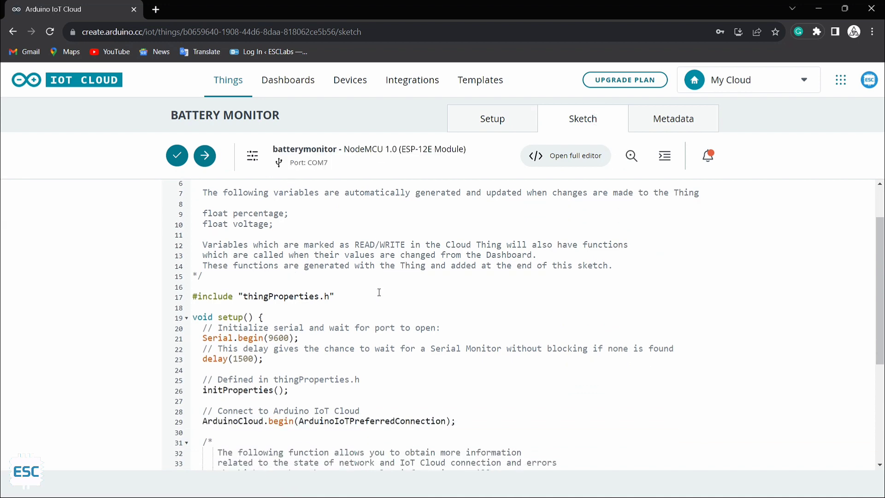
scroll(379, 292, down, 1)
scroll(415, 249, down, 1)
scroll(401, 259, down, 1)
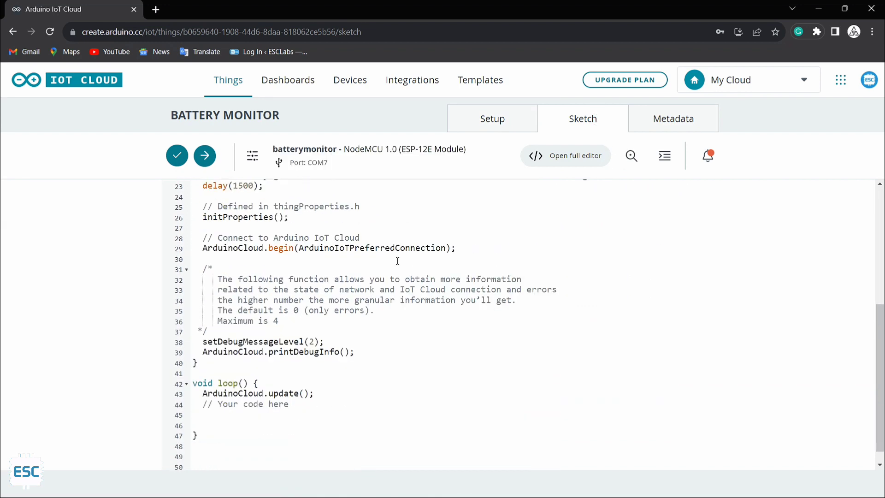
- Open the sketch in the full web editor, confirm the upload agent is running, and upload it
click(573, 158)
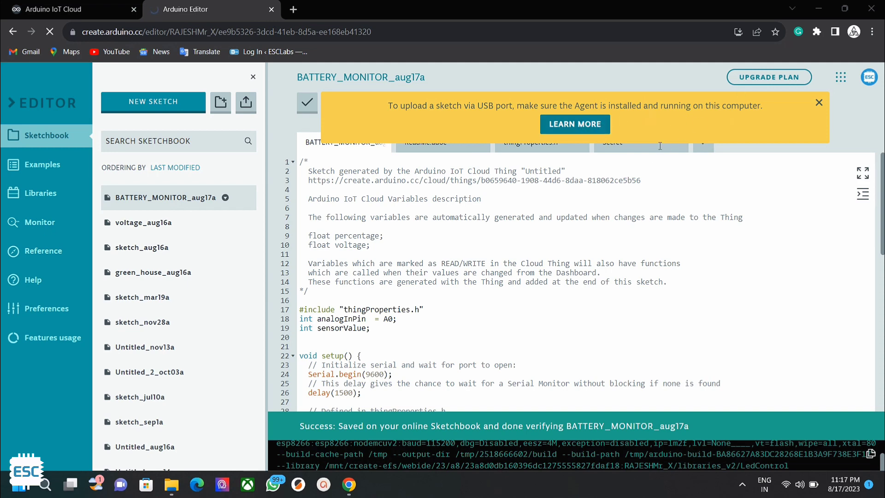
click(572, 124)
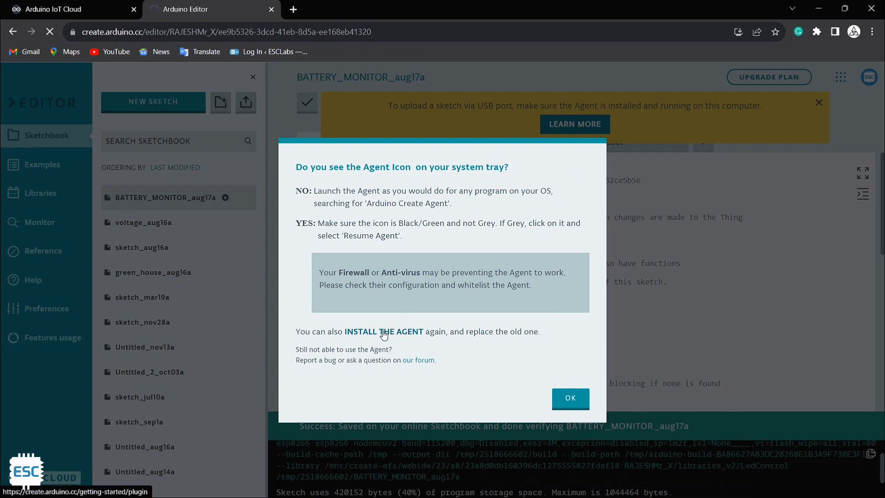
click(563, 402)
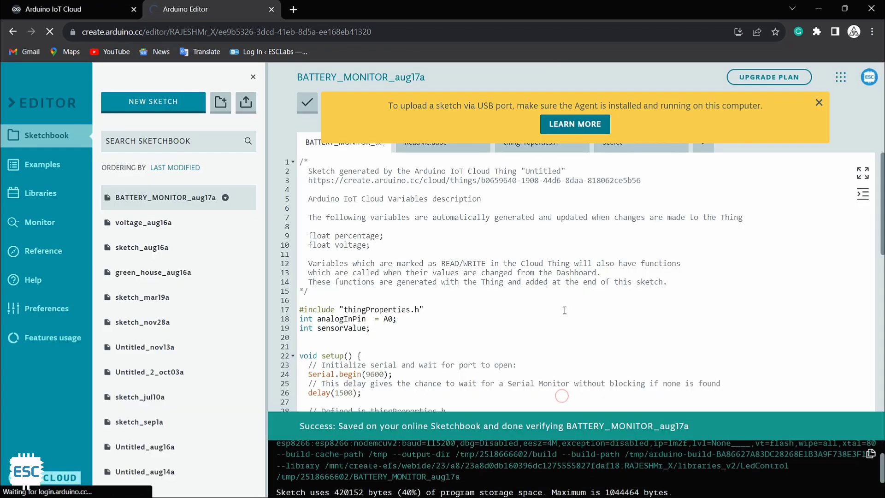
mouse_move(442, 485)
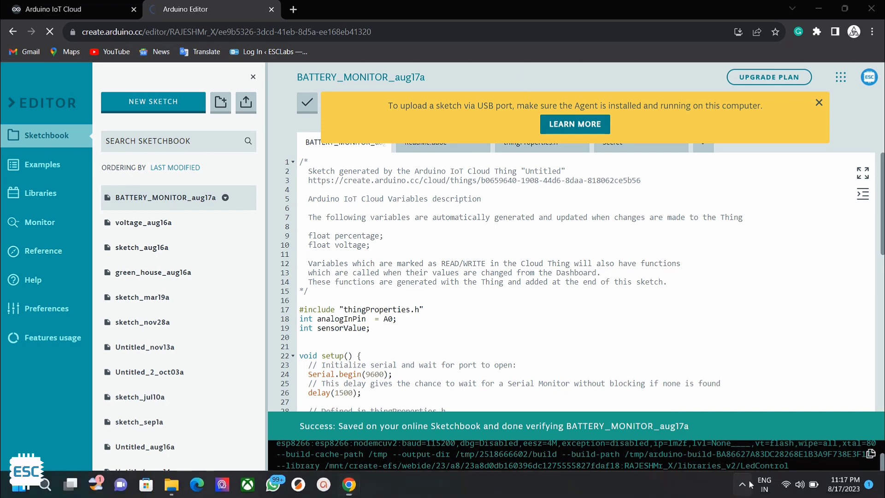
click(742, 484)
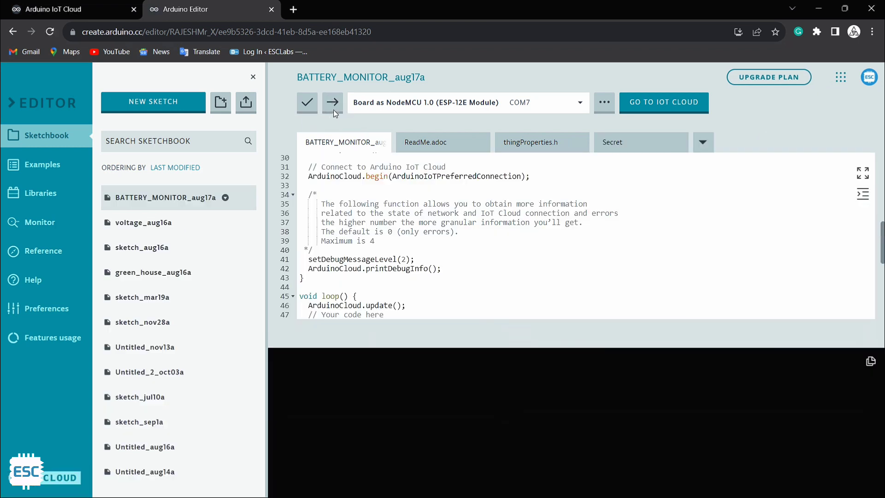
click(332, 104)
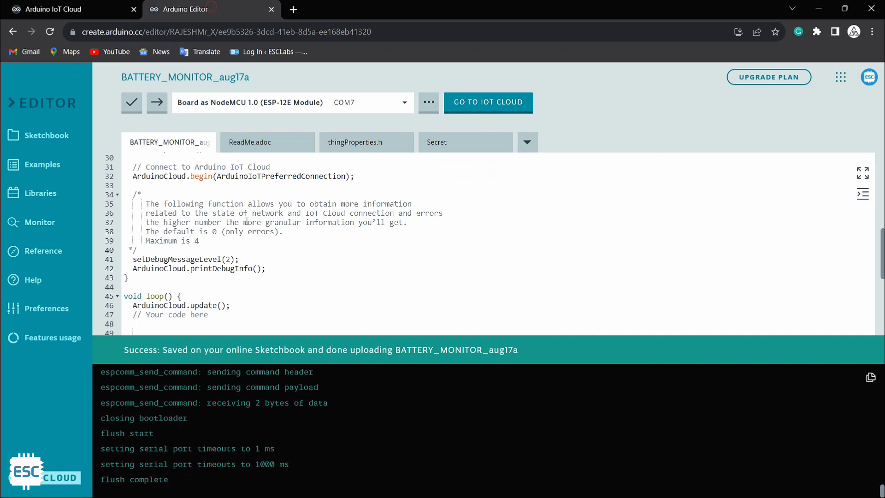
- Confirm batterymonitor is Online, then open the BATTERY MONITOR dashboard showing 0.006 V and 1%
click(28, 6)
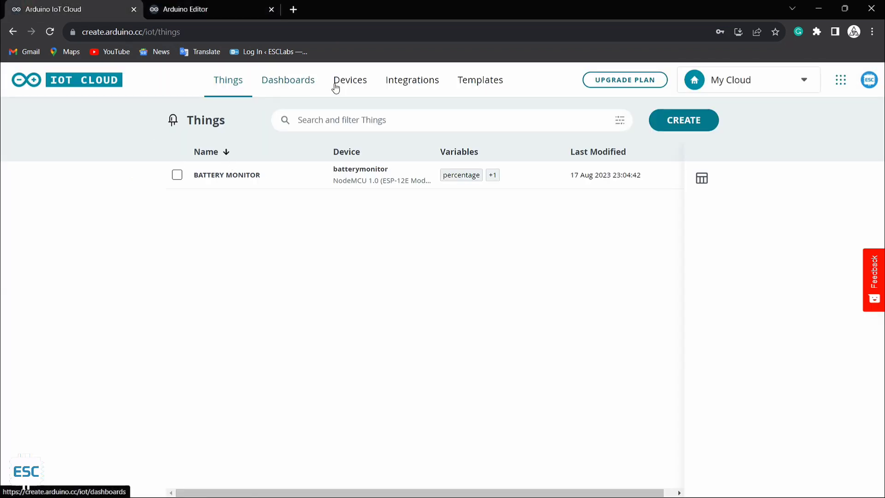
click(349, 83)
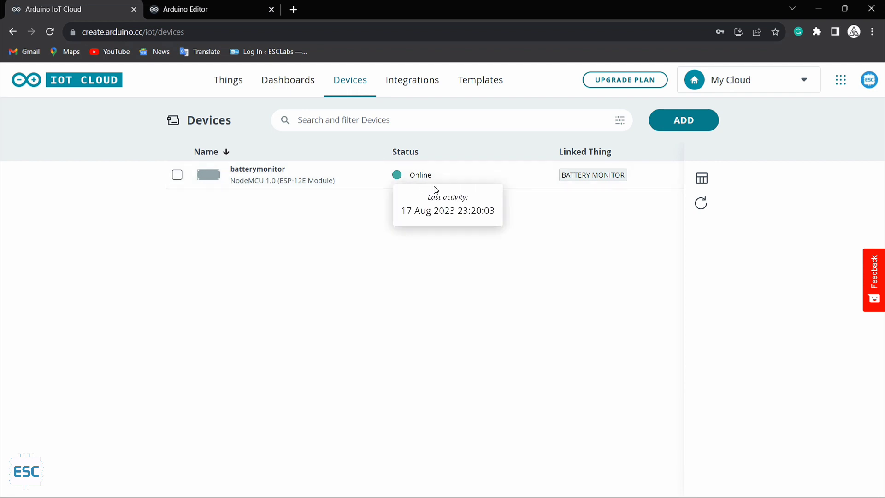
click(277, 82)
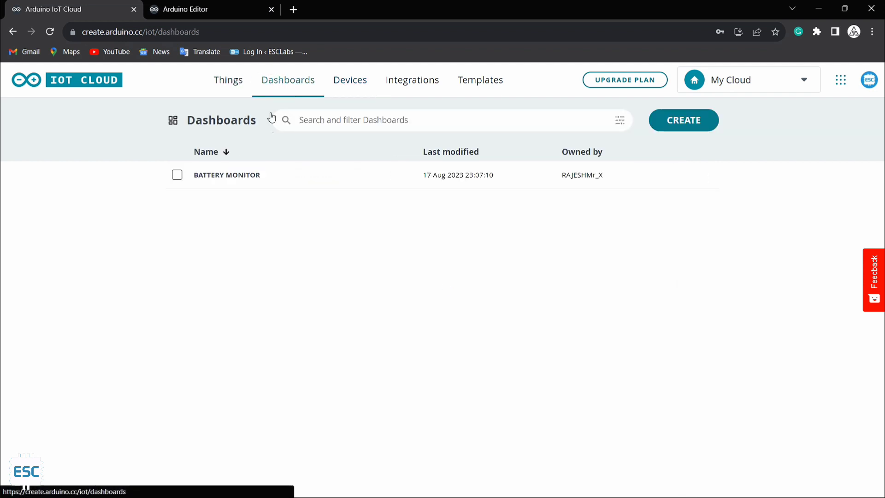
click(259, 177)
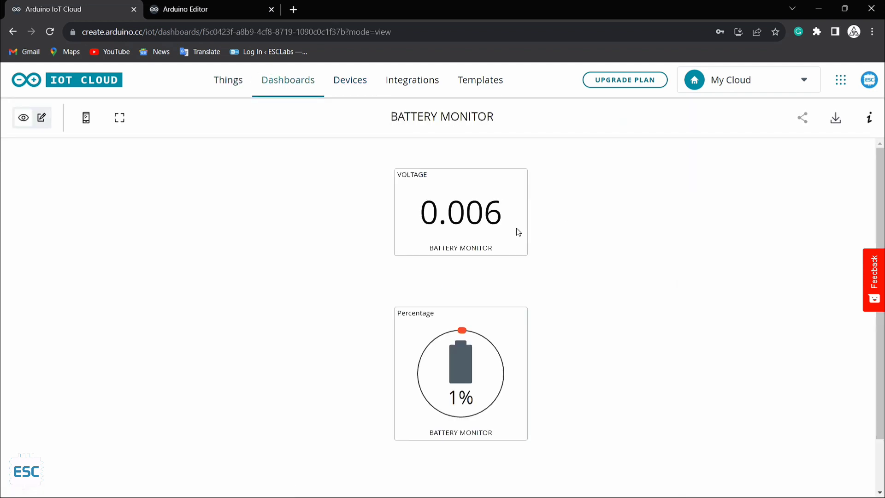